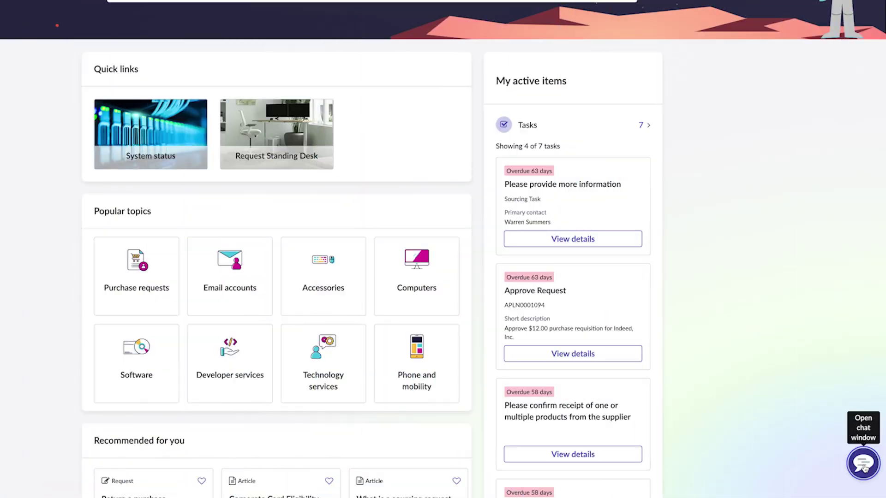
Request a Kaap digital whiteboard from the virtual agent under General Inquiry, then follow the ShoppingHub link.
{"action": "left_click", "coordinate": [863, 463]}
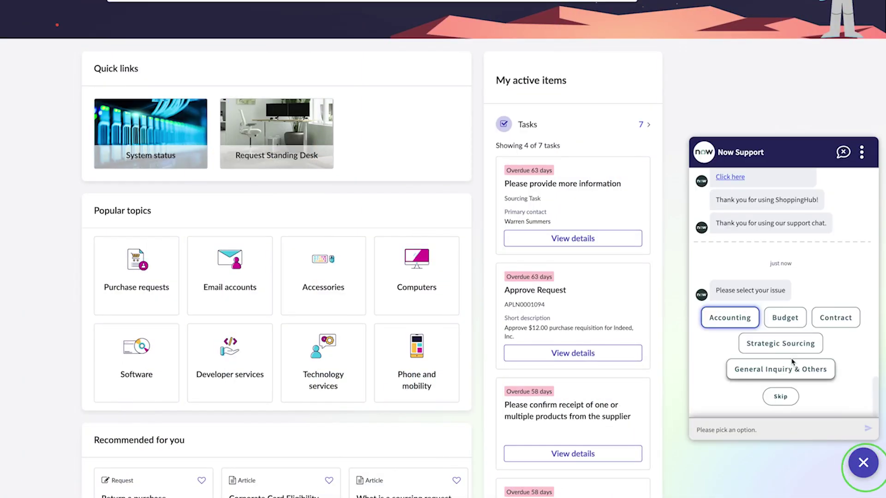
{"action": "left_click", "coordinate": [792, 372]}
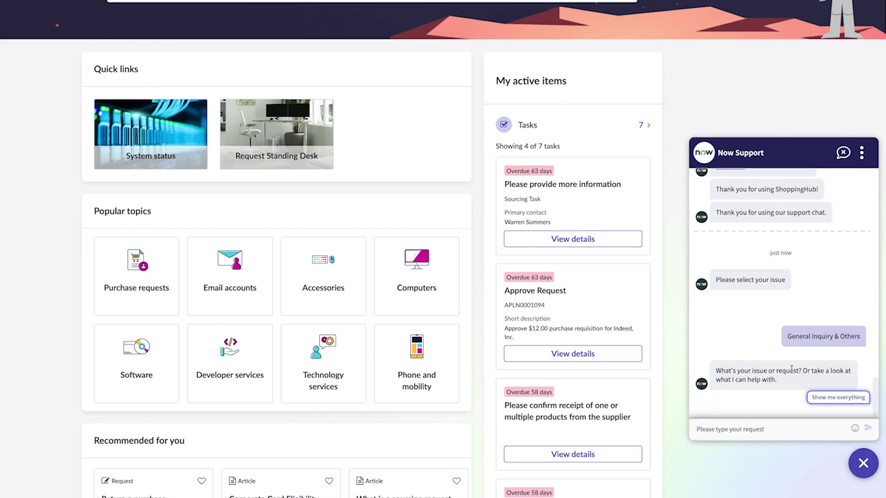
{"action": "left_click", "coordinate": [837, 398]}
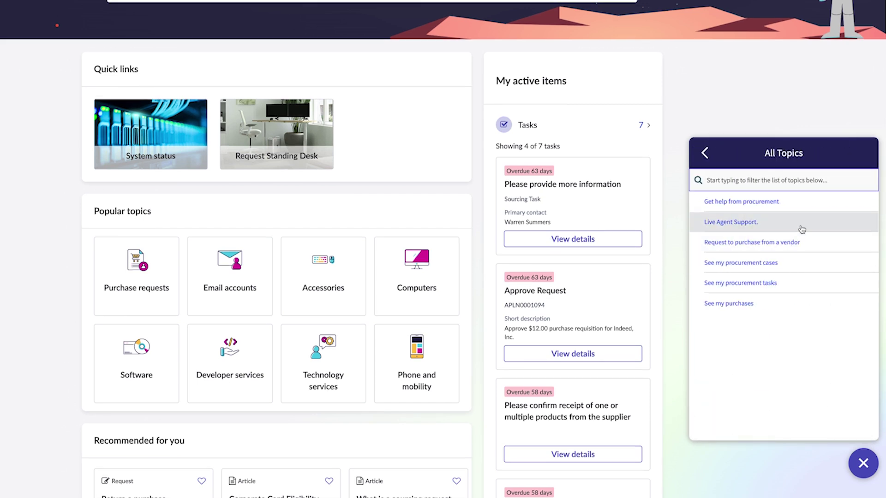
{"action": "left_click", "coordinate": [796, 245]}
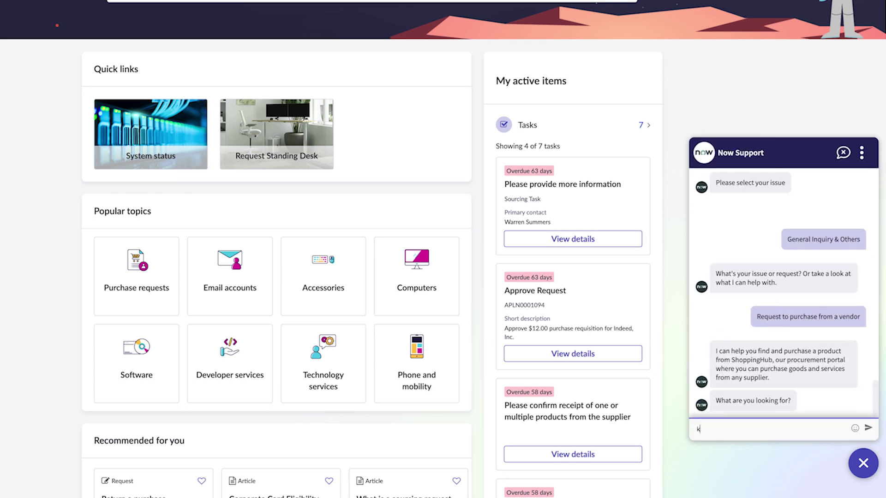
{"action": "type", "text": "kaap digital whiteboard"}
{"action": "key", "text": "Return"}
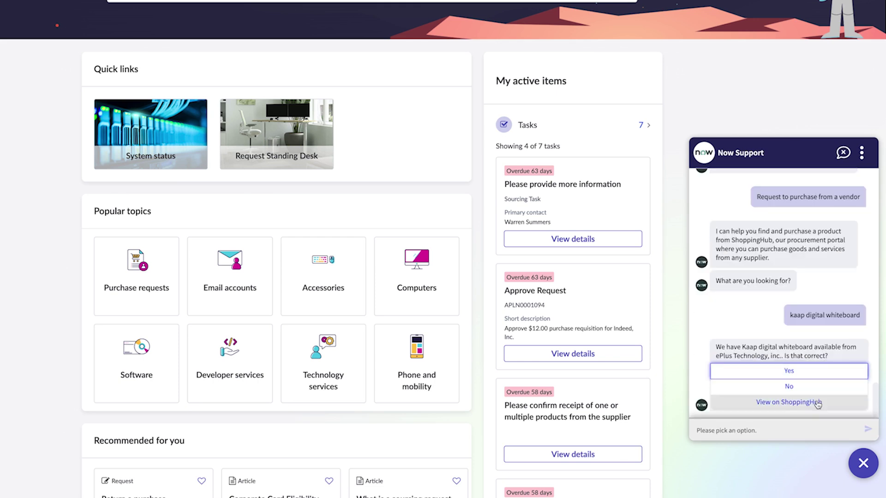
{"action": "left_click", "coordinate": [819, 403]}
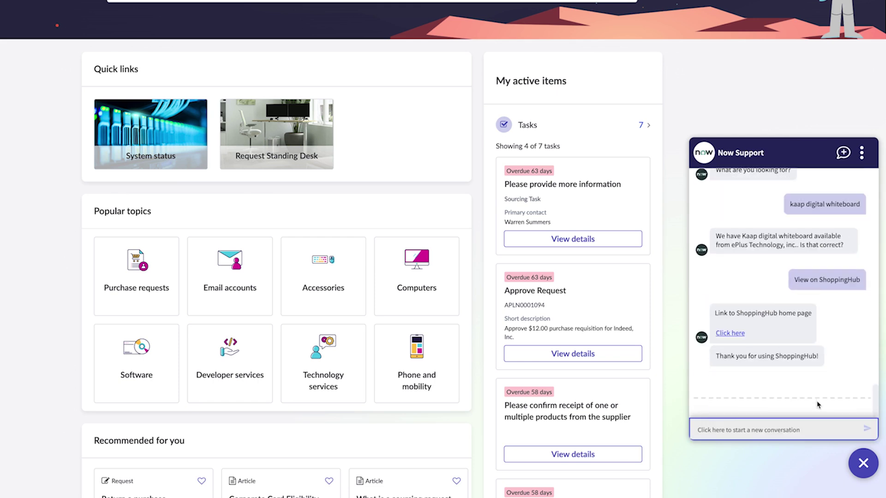
{"action": "left_click", "coordinate": [731, 334]}
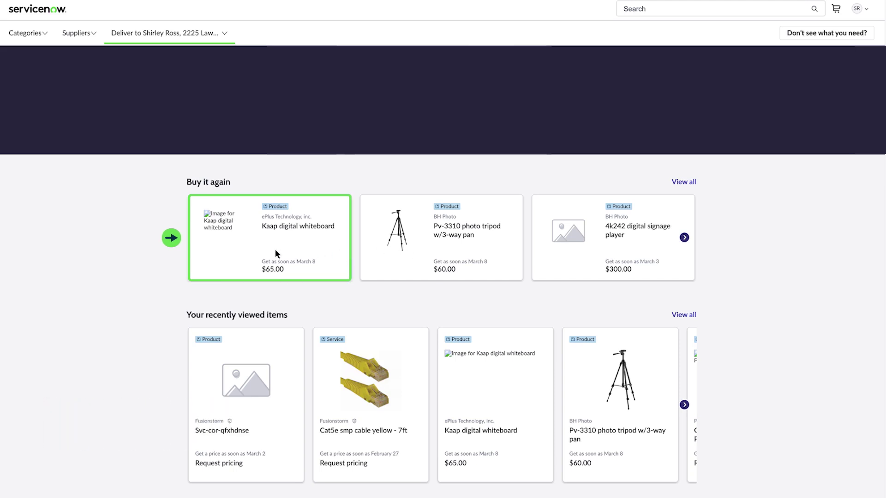
Request 25 Kaap digital whiteboards with purchase reason 'Business convention', creating PRL0002396.
{"action": "left_click", "coordinate": [249, 255]}
{"action": "type", "text": "25"}
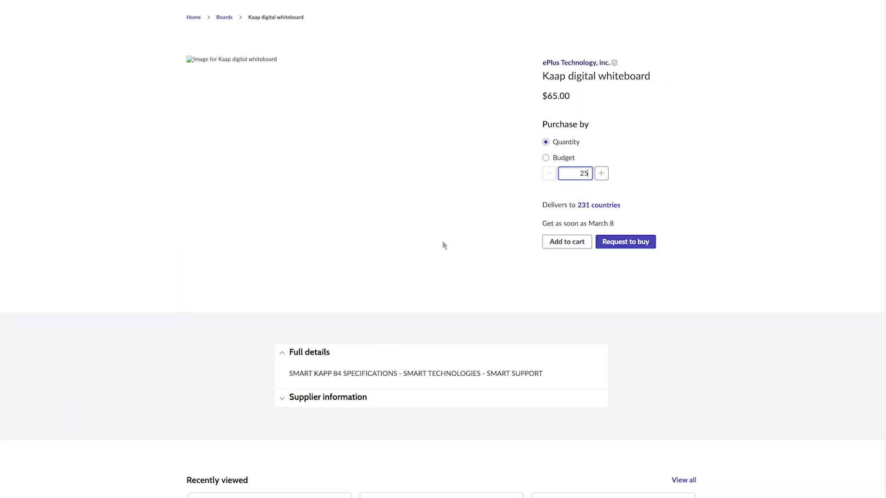
{"action": "left_click", "coordinate": [621, 241]}
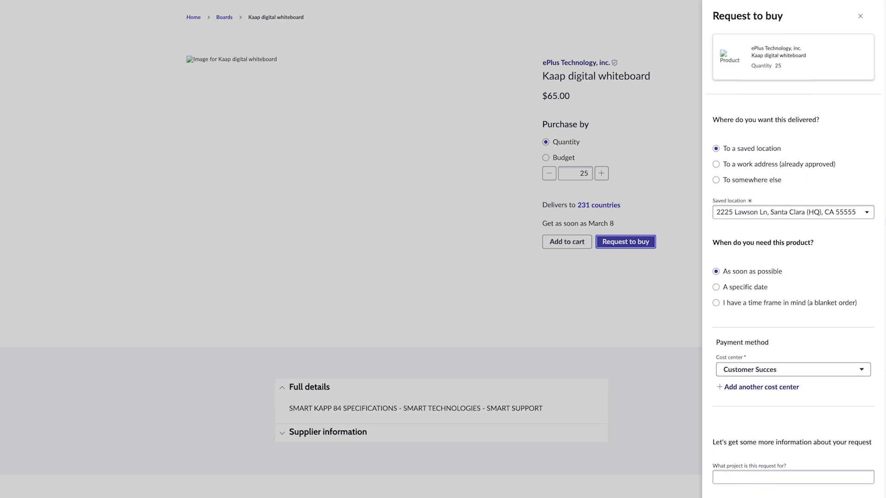
{"action": "scroll", "coordinate": [883, 260], "scroll_direction": "down", "scroll_amount": 3}
{"action": "scroll", "coordinate": [882, 326], "scroll_direction": "down", "scroll_amount": 1}
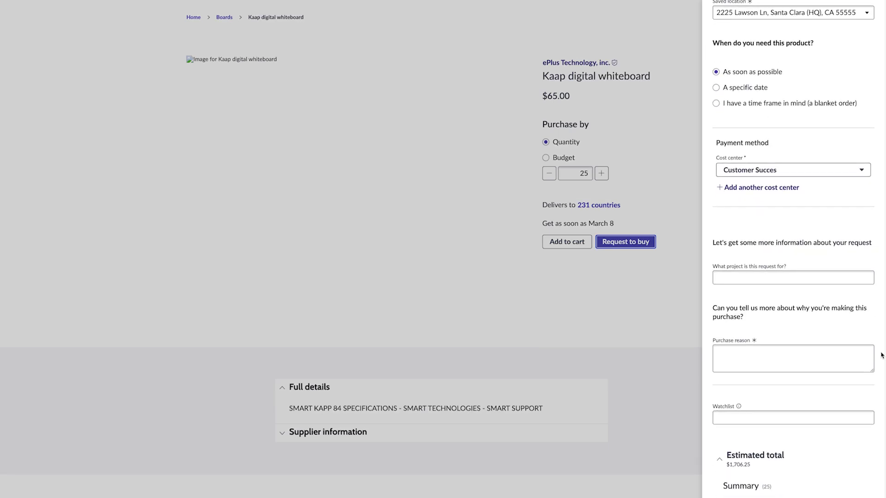
{"action": "scroll", "coordinate": [881, 326], "scroll_direction": "down", "scroll_amount": 1}
{"action": "left_click", "coordinate": [865, 343]}
{"action": "type", "text": "Business convention"}
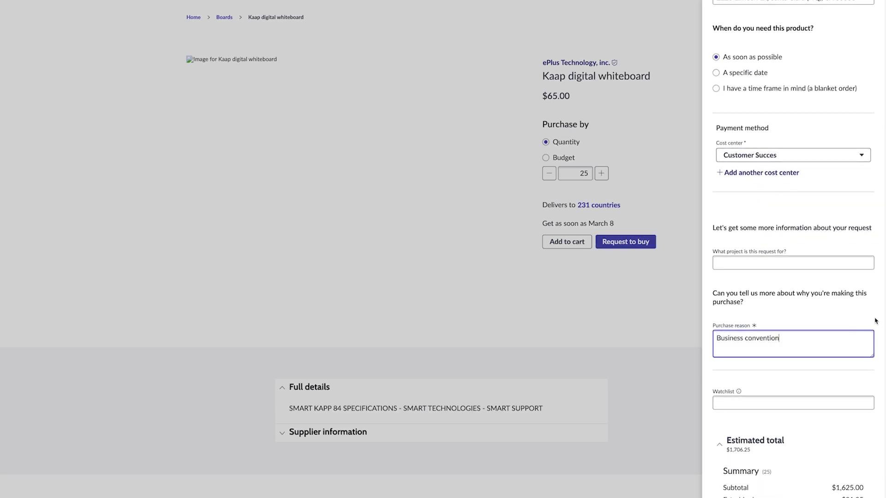
{"action": "scroll", "coordinate": [613, 374], "scroll_direction": "down", "scroll_amount": 3}
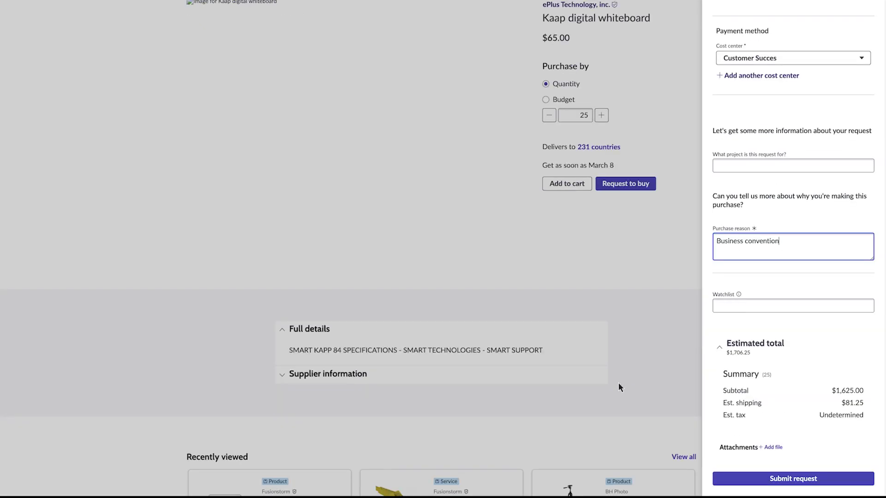
{"action": "left_click", "coordinate": [794, 478]}
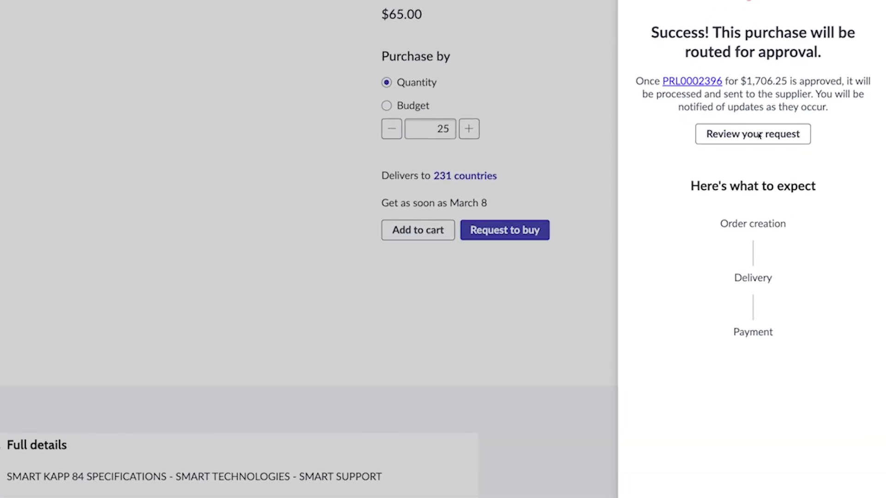
Review the submitted whiteboard request and open its parent requisition PR0001335.
{"action": "left_click", "coordinate": [759, 137]}
{"action": "scroll", "coordinate": [443, 277], "scroll_direction": "down", "scroll_amount": 1}
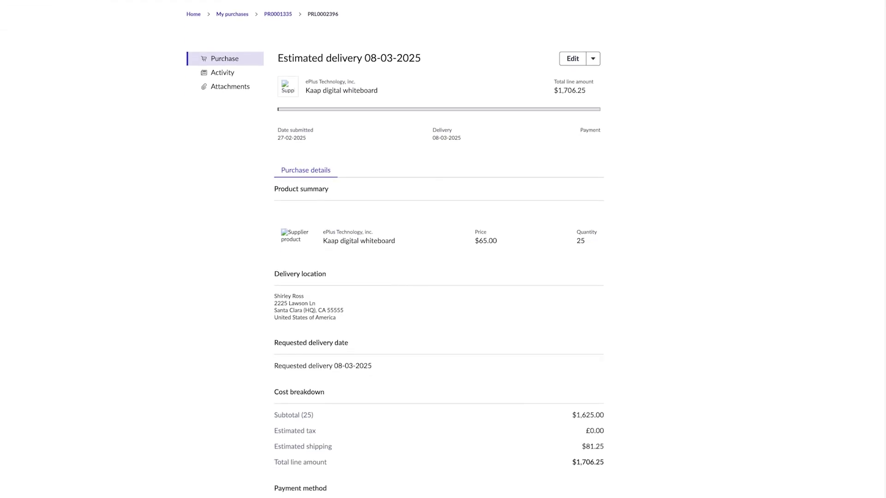
{"action": "scroll", "coordinate": [443, 277], "scroll_direction": "up", "scroll_amount": 2}
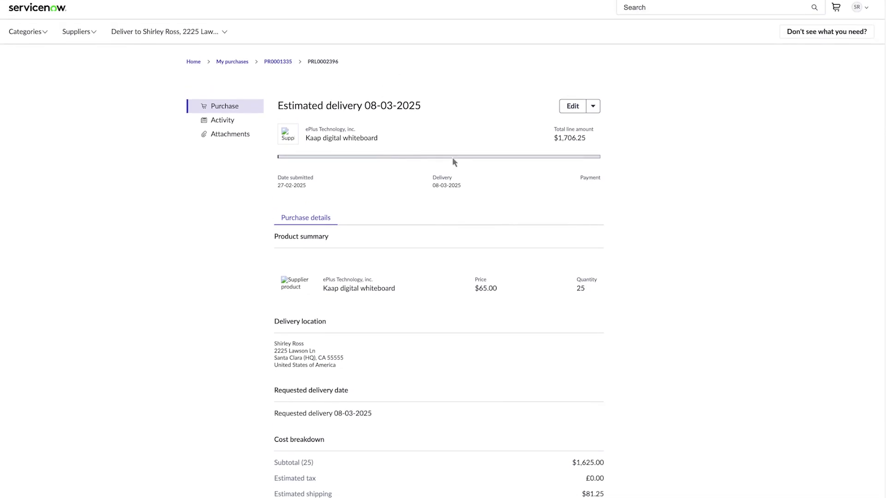
{"action": "left_click", "coordinate": [276, 61]}
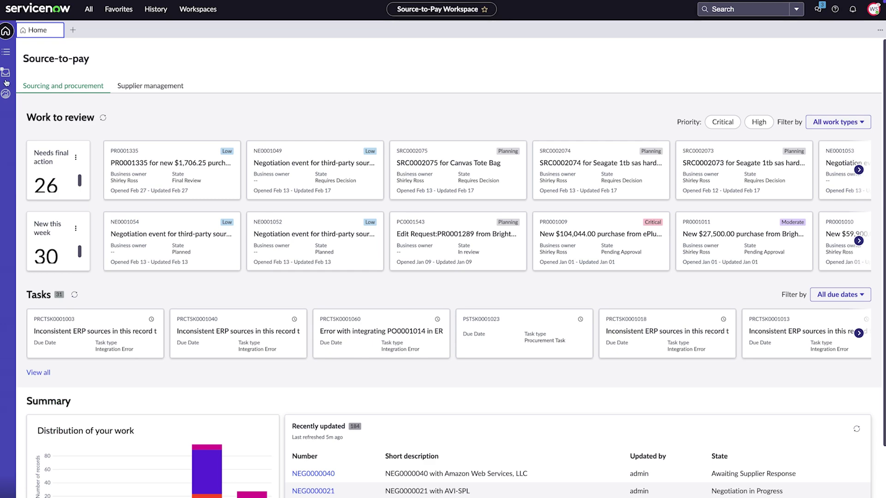
Create purchase order PO0001177 from requisition PR0001335 and view its purchasing tasks.
{"action": "left_click", "coordinate": [7, 52]}
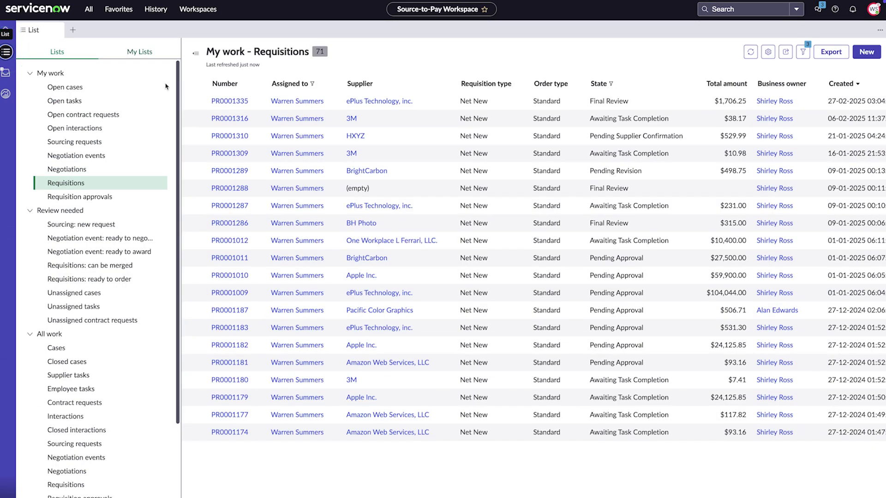
{"action": "left_click", "coordinate": [229, 101]}
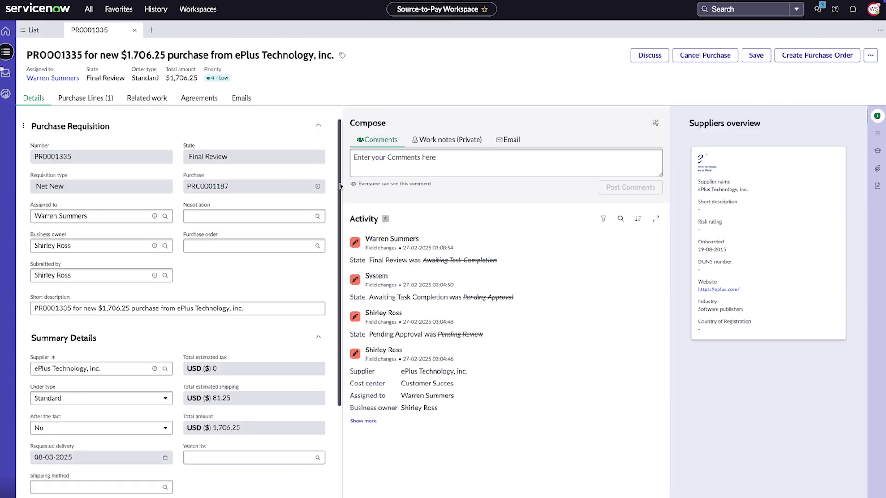
{"action": "mouse_move", "coordinate": [340, 186]}
{"action": "left_mouse_down"}
{"action": "mouse_move", "coordinate": [342, 311]}
{"action": "mouse_move", "coordinate": [342, 185]}
{"action": "left_mouse_up"}
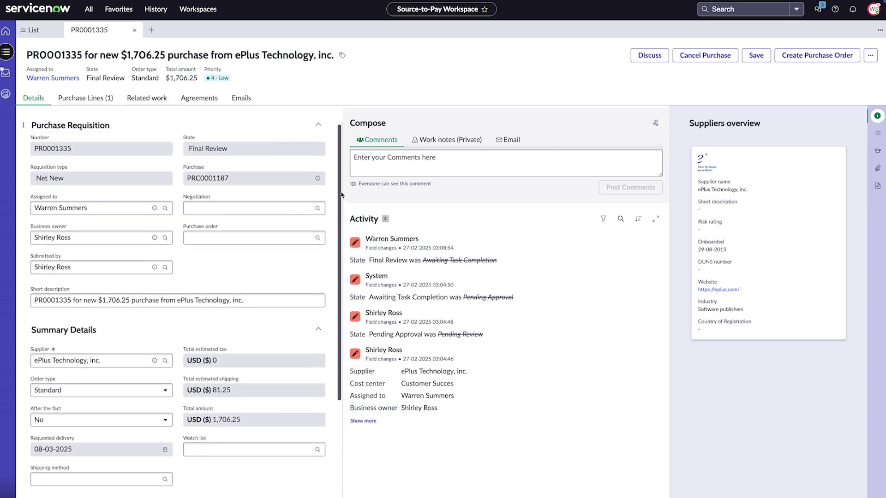
{"action": "left_click", "coordinate": [817, 56]}
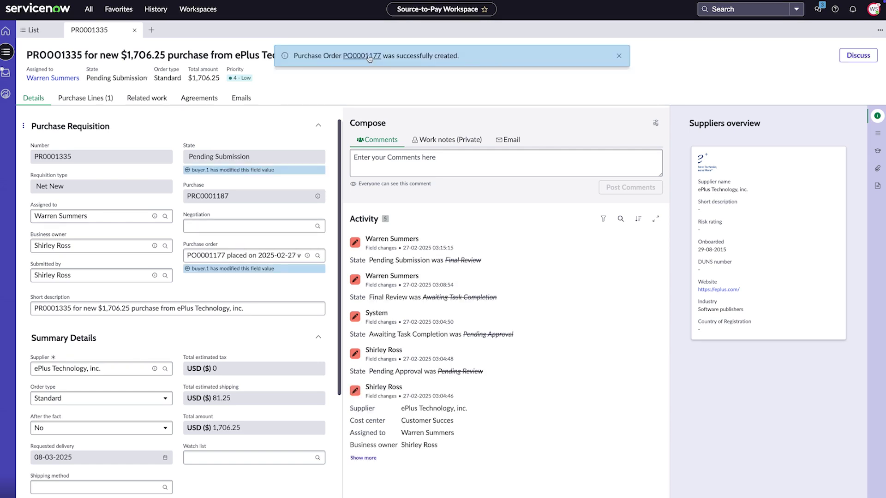
{"action": "left_click", "coordinate": [362, 55]}
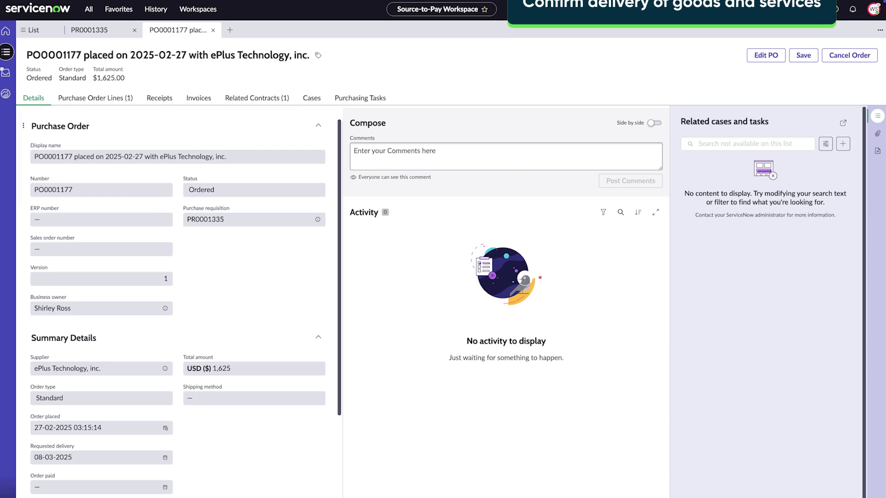
{"action": "left_click", "coordinate": [354, 100]}
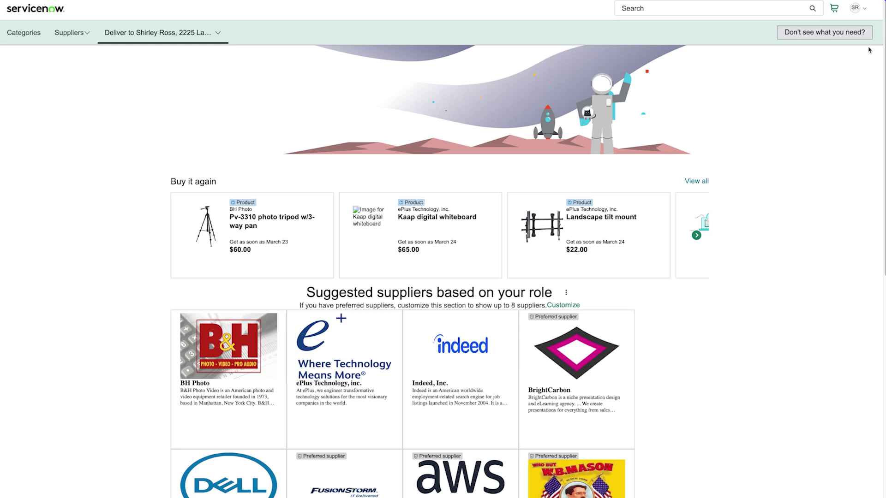
Open receipt to-do RTSK0000014 from My to-dos under Other to-dos.
{"action": "left_click", "coordinate": [858, 8]}
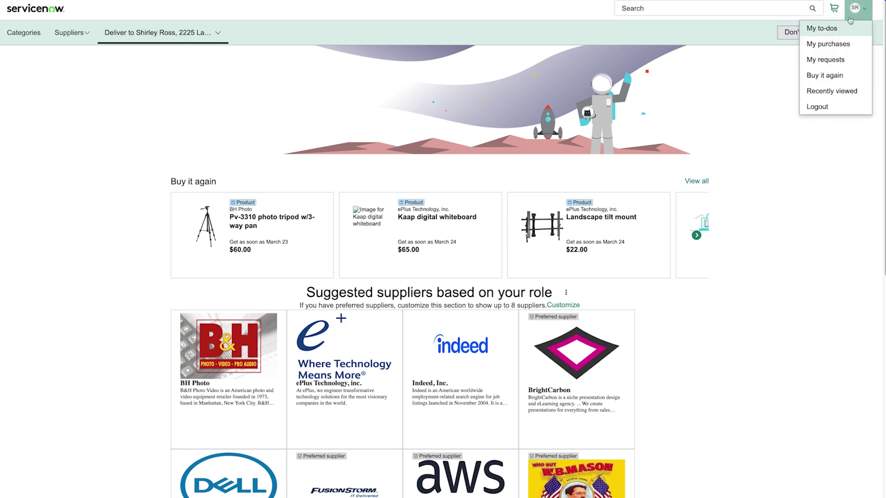
{"action": "left_click", "coordinate": [821, 28]}
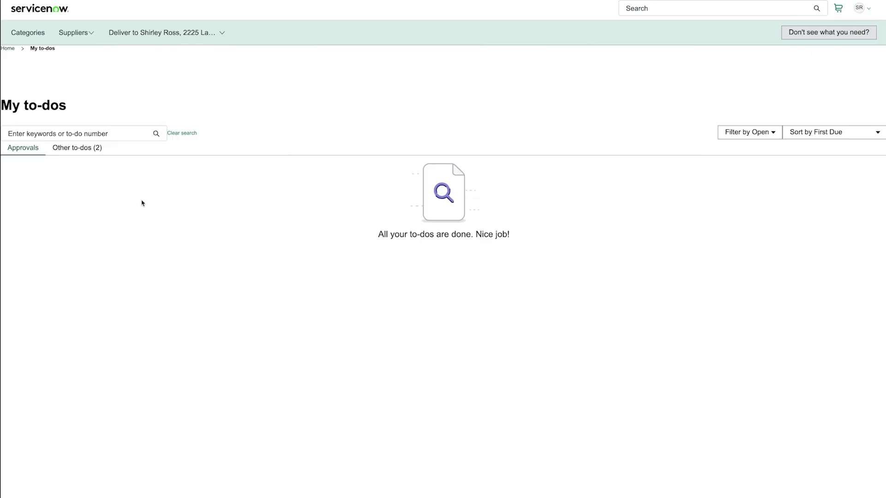
{"action": "left_click", "coordinate": [91, 149]}
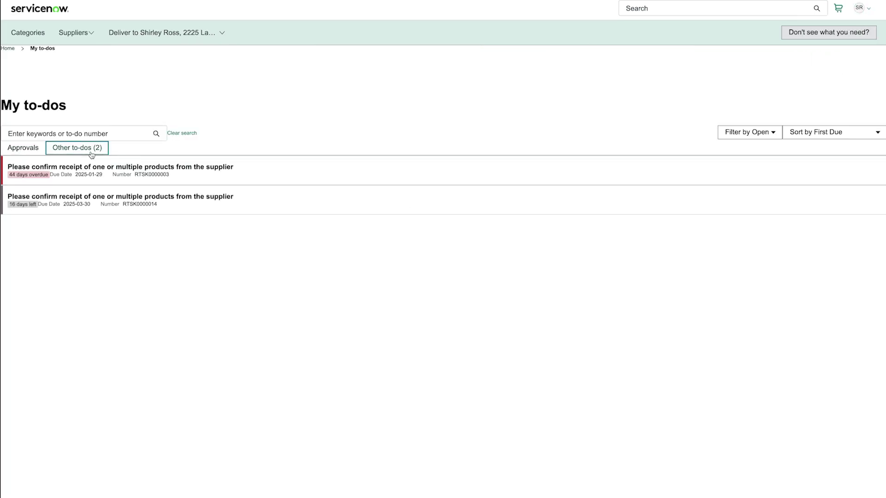
{"action": "left_click", "coordinate": [145, 206]}
Mark the Kaap digital whiteboard line received: quantity 10, date 2025-03-14.
{"action": "left_click", "coordinate": [290, 166]}
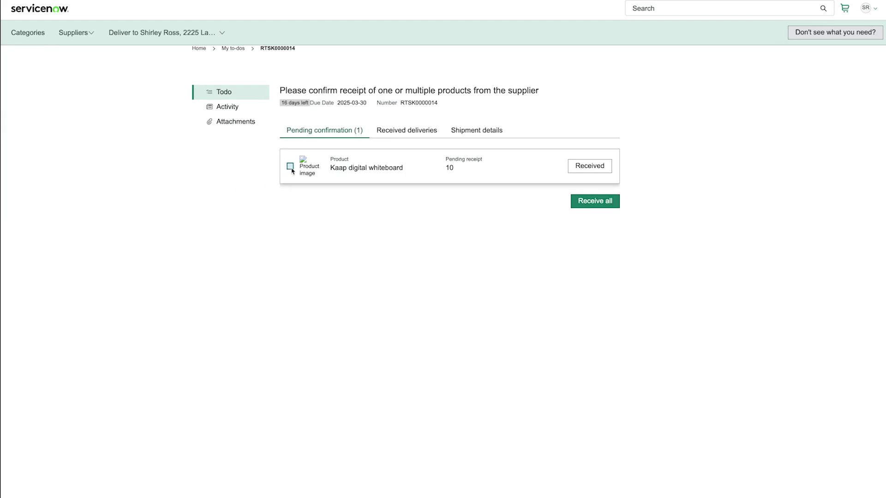
{"action": "left_click", "coordinate": [590, 166]}
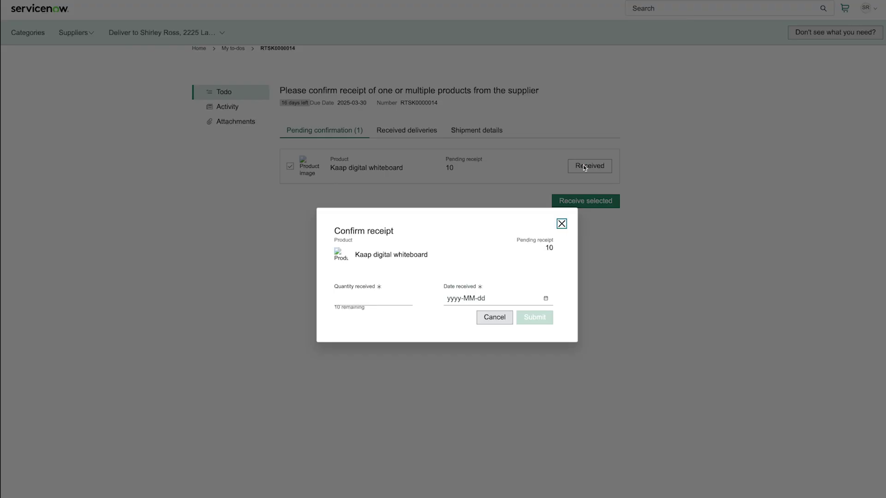
{"action": "left_click", "coordinate": [366, 300]}
{"action": "type", "text": "10"}
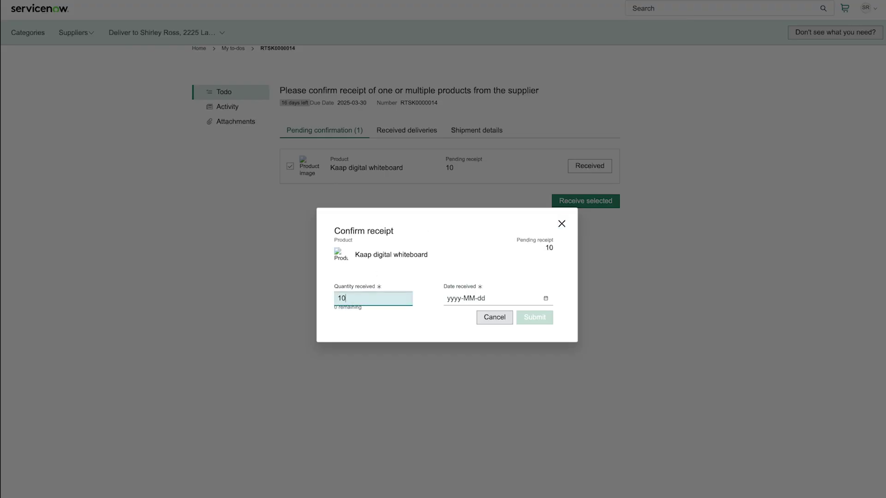
{"action": "left_click", "coordinate": [546, 299]}
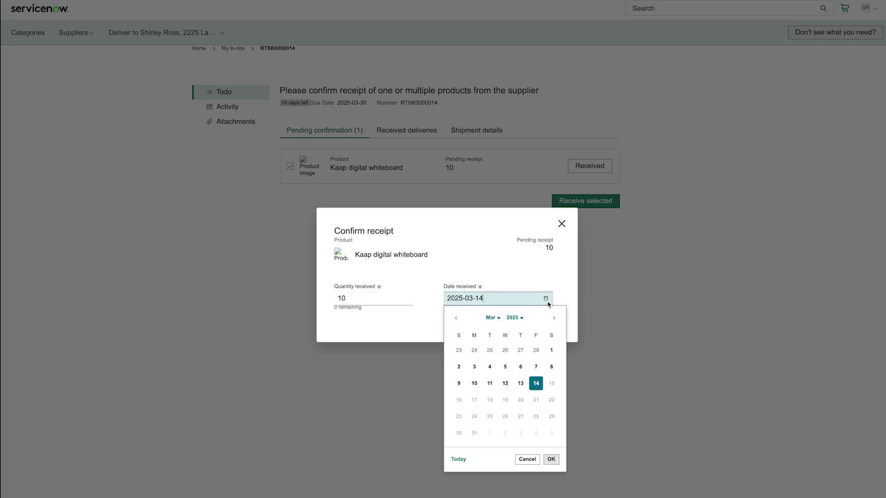
{"action": "left_click", "coordinate": [551, 459]}
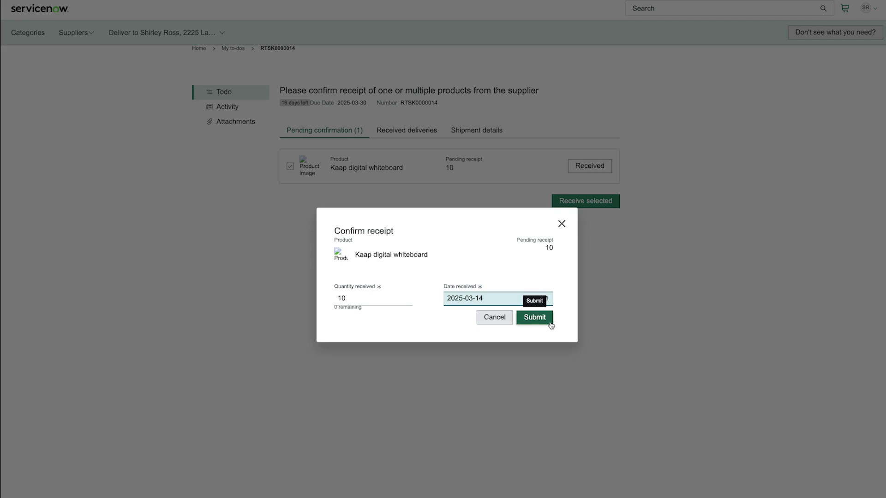